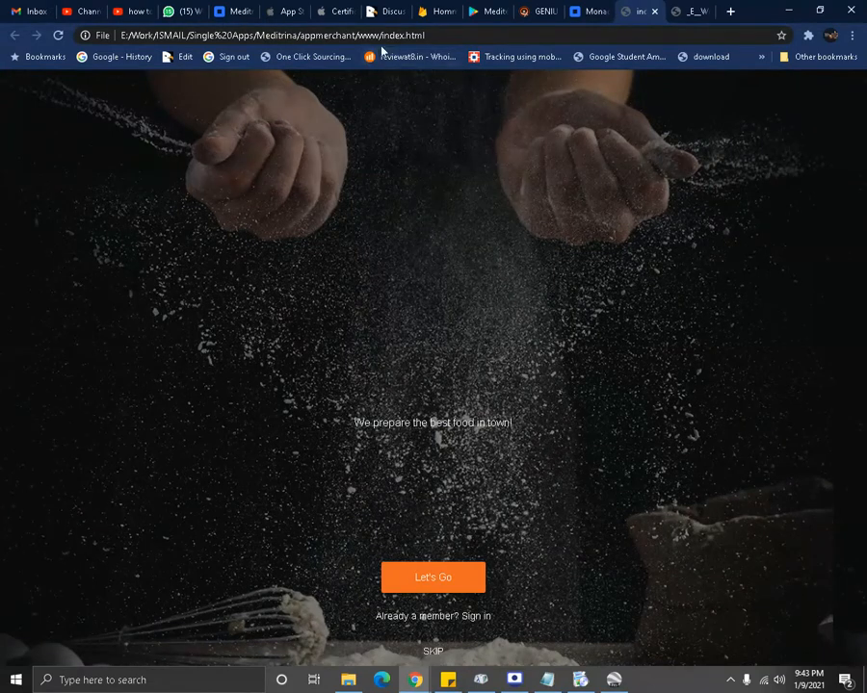
Step: Inspect the index.html page with the developer tools and show it in device emulation
drag(379, 34, 484, 55)
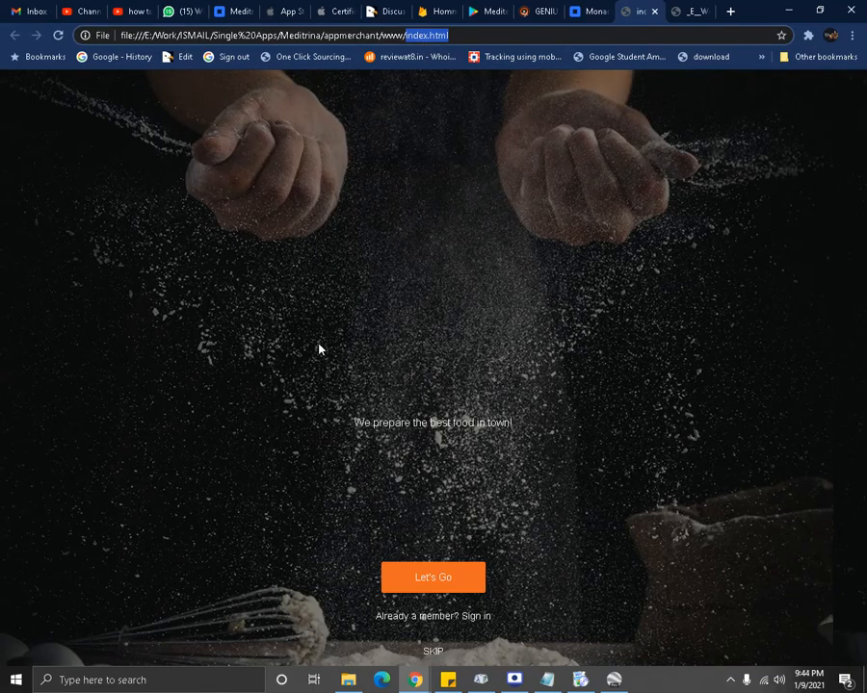
click(339, 193)
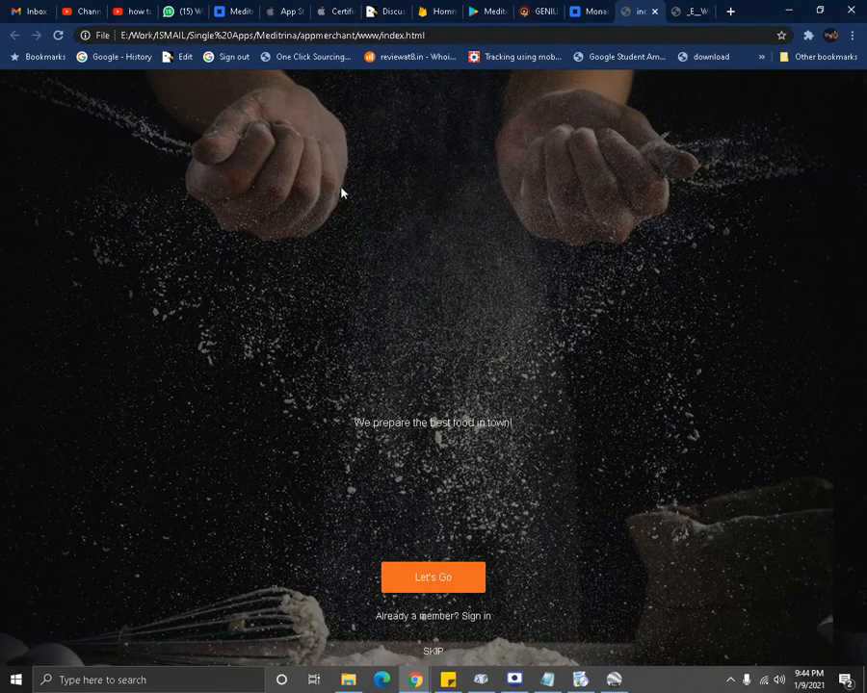
right_click(340, 190)
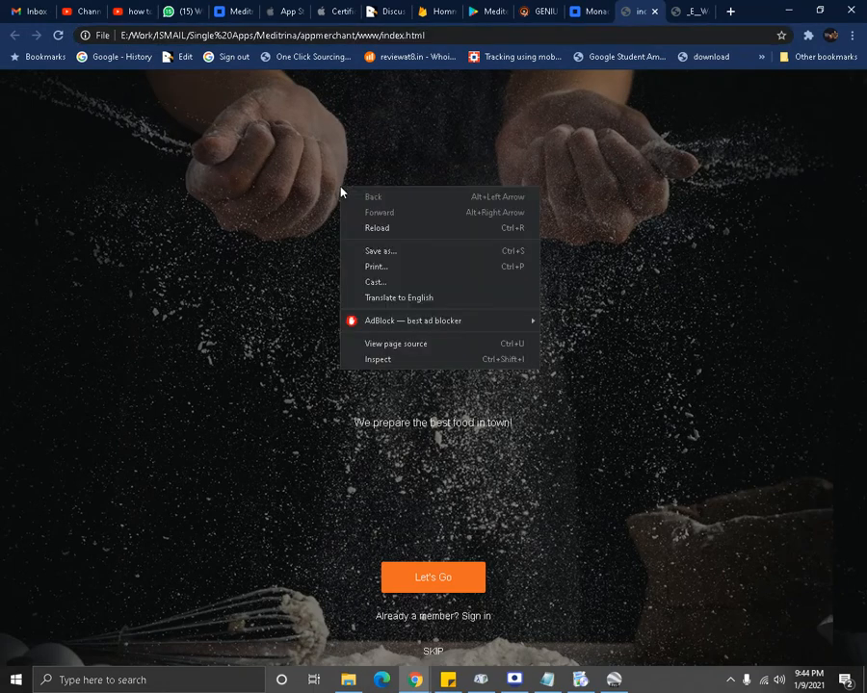
click(365, 362)
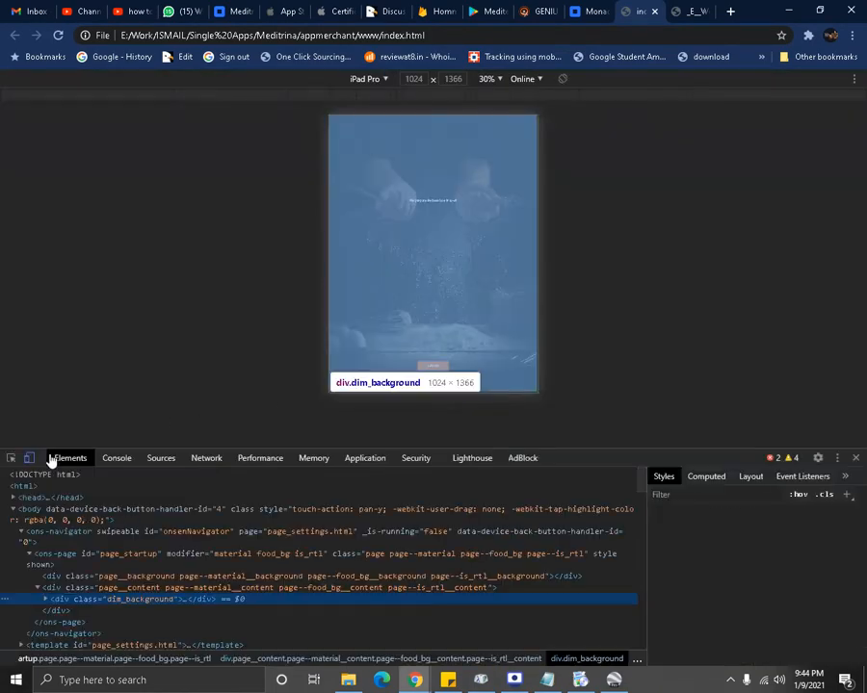
click(29, 458)
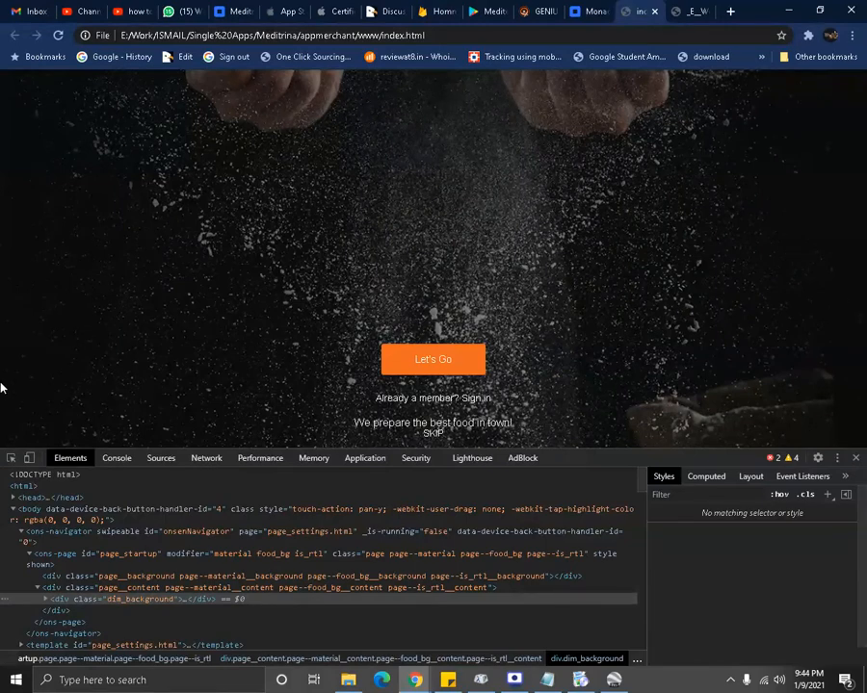
click(30, 466)
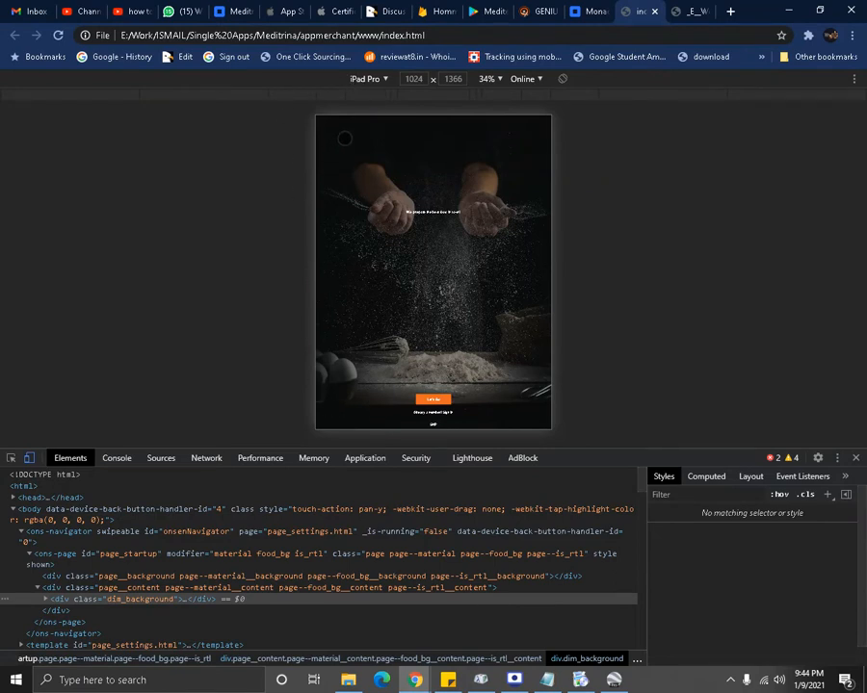
Step: Set the emulated device to iPhone 6/7/8 Plus and capture a full size screenshot of the start page
click(364, 83)
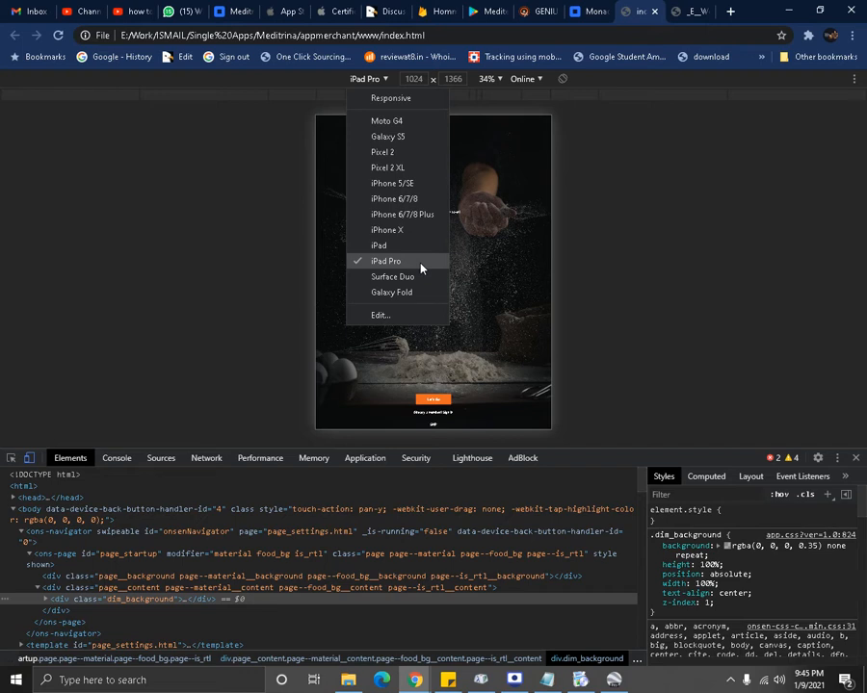
click(438, 215)
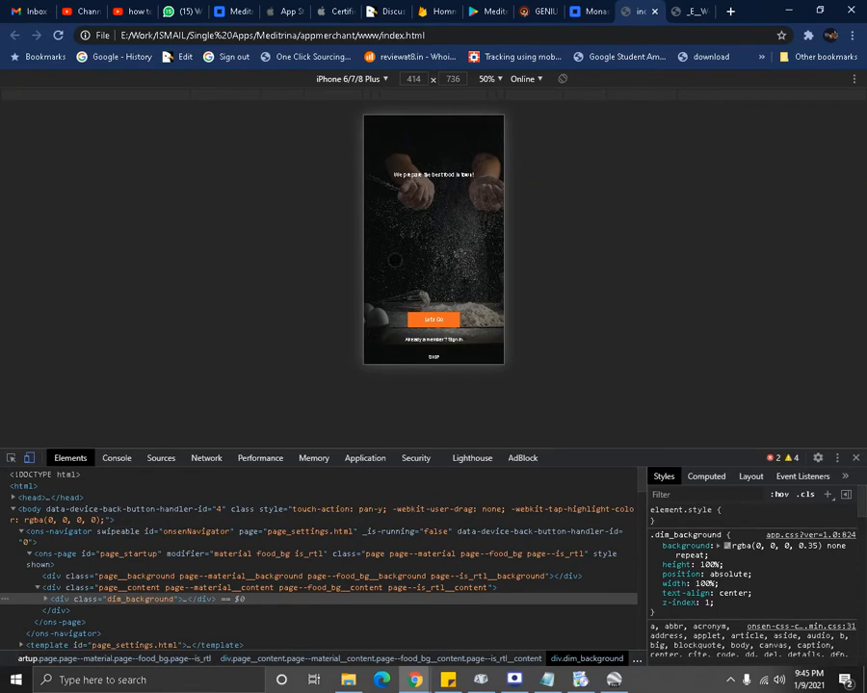
click(350, 83)
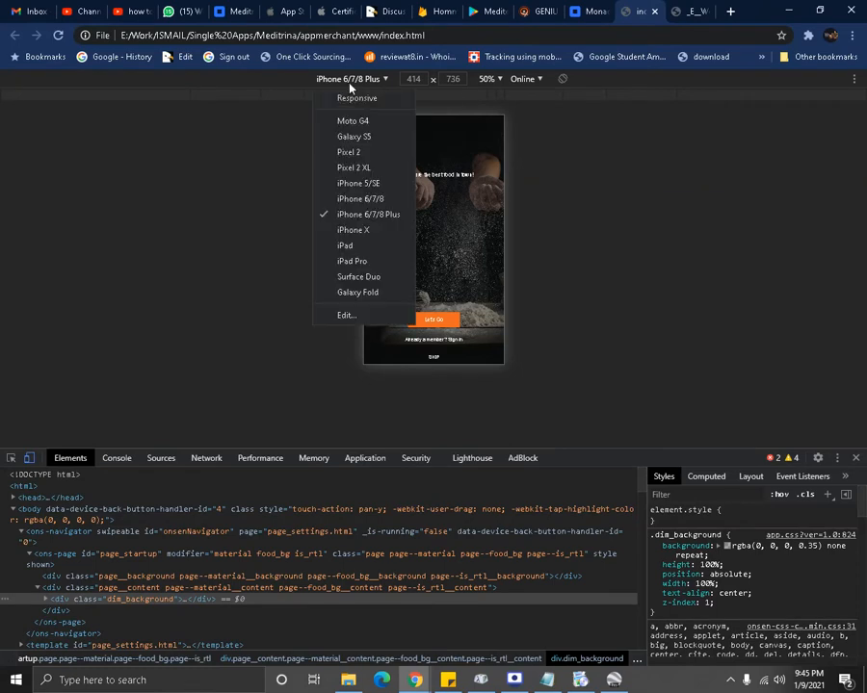
click(537, 383)
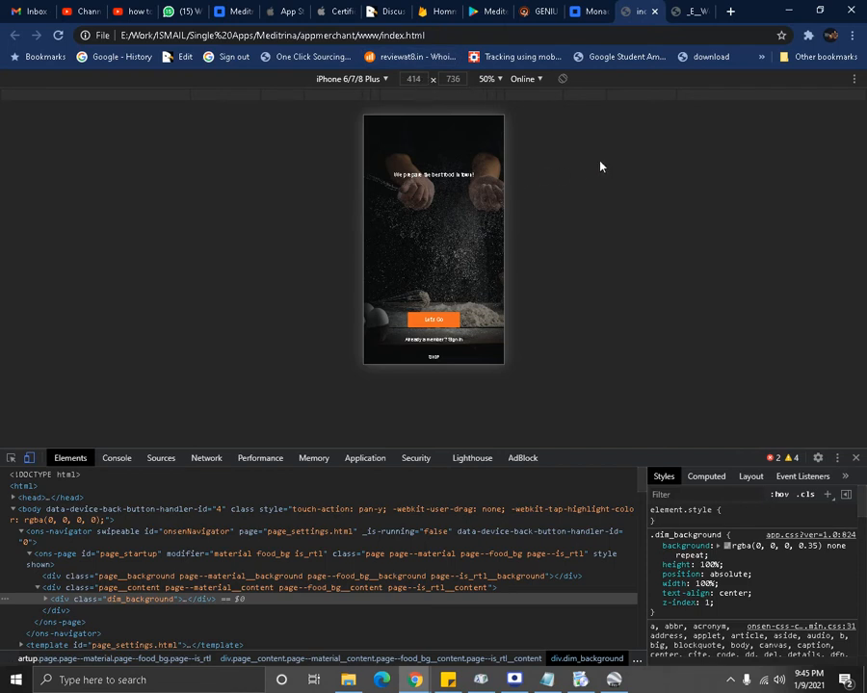
click(853, 79)
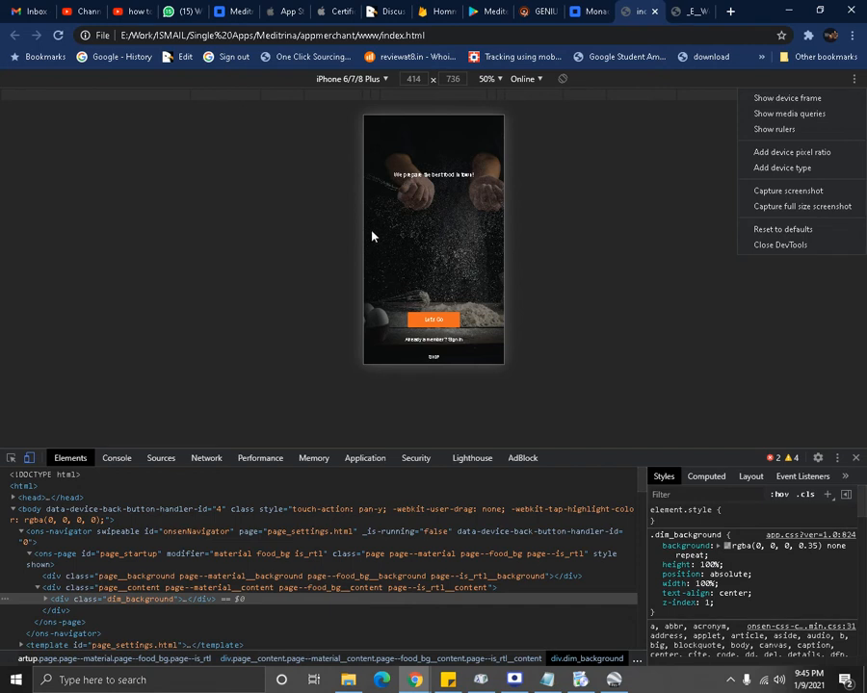
click(798, 206)
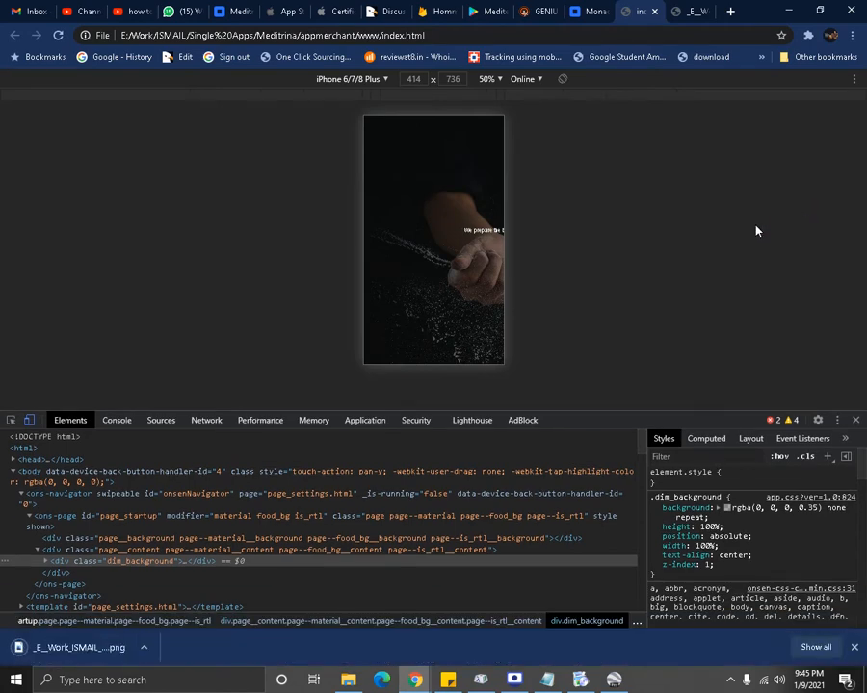
Step: Open the downloaded iPhone 6/7/8 Plus screenshot, examine its text and buttons at full size, and close it
click(65, 652)
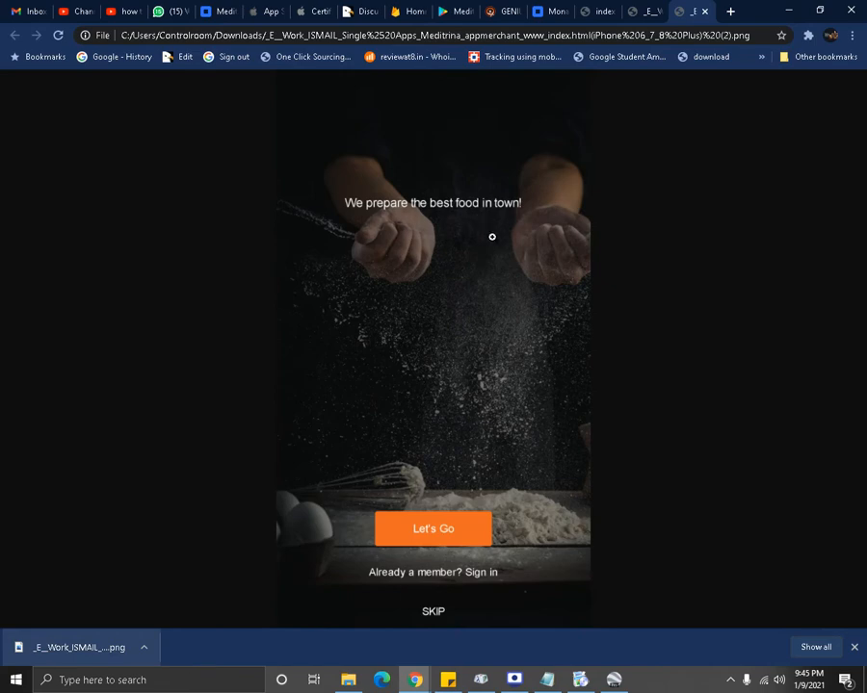
click(352, 304)
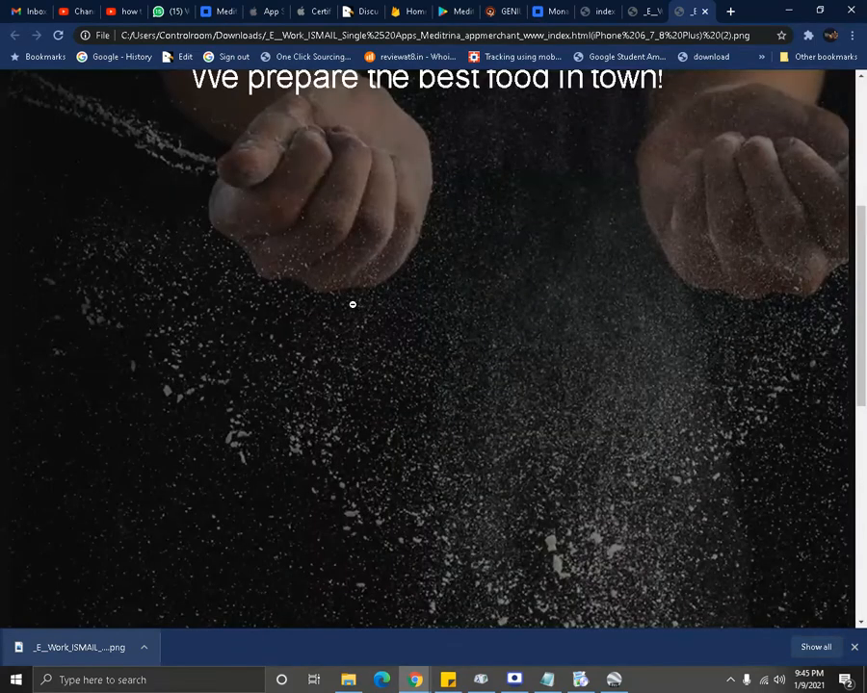
click(353, 304)
click(432, 201)
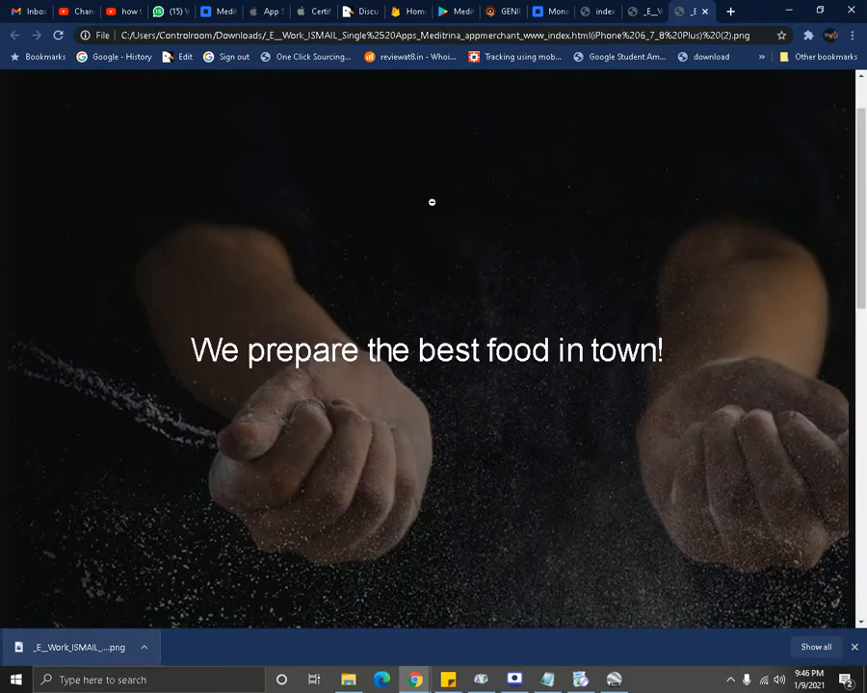
click(432, 202)
click(457, 509)
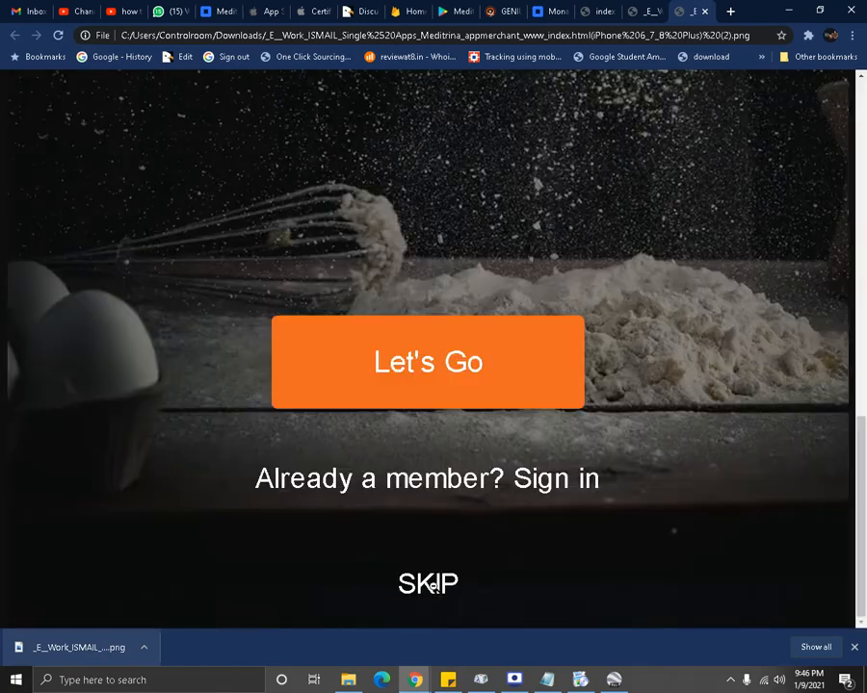
click(433, 586)
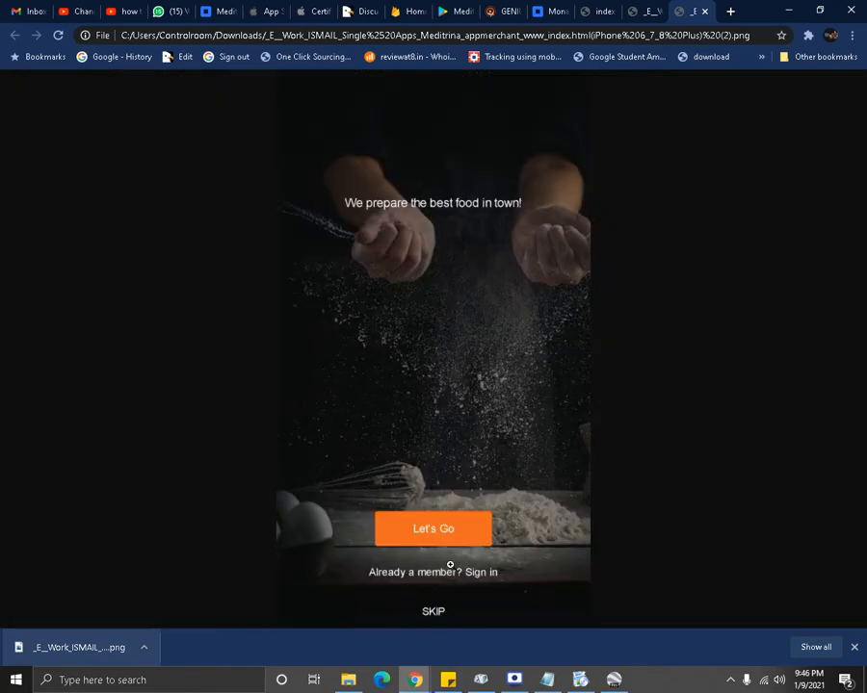
click(706, 13)
Step: Return to the index.html page and switch device emulation off and on again to reset the preview
click(501, 10)
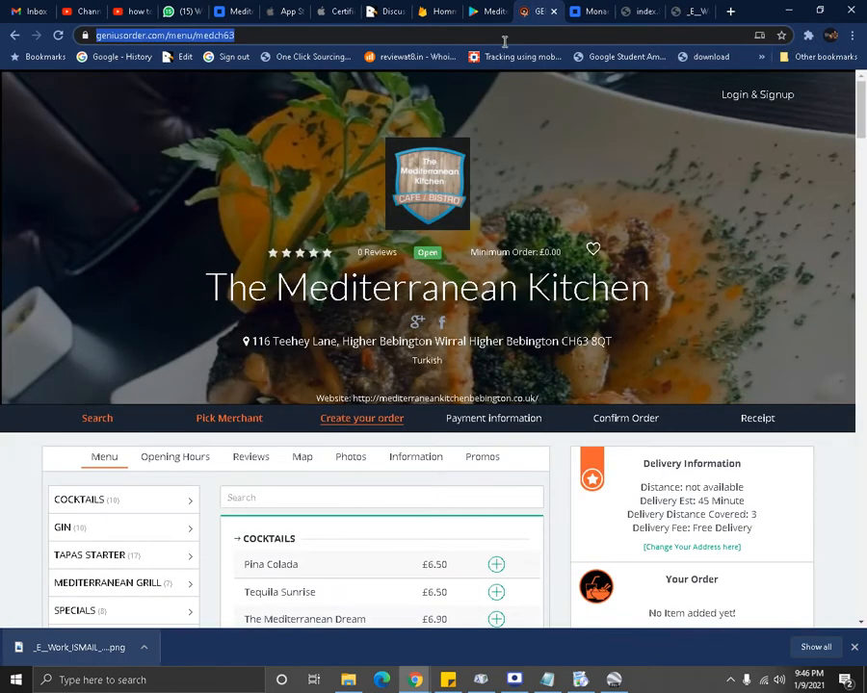
click(592, 10)
click(641, 11)
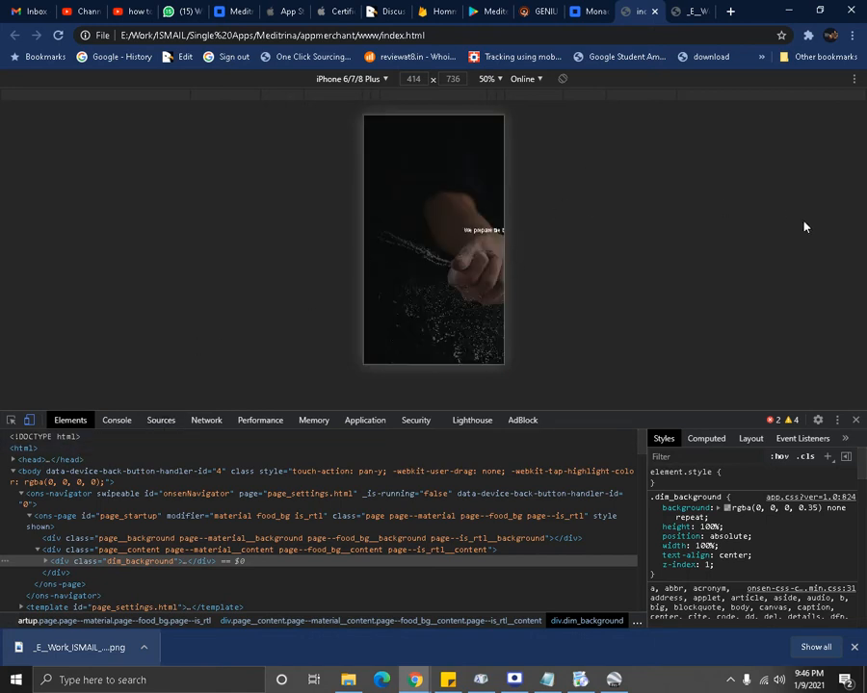
click(30, 429)
click(31, 429)
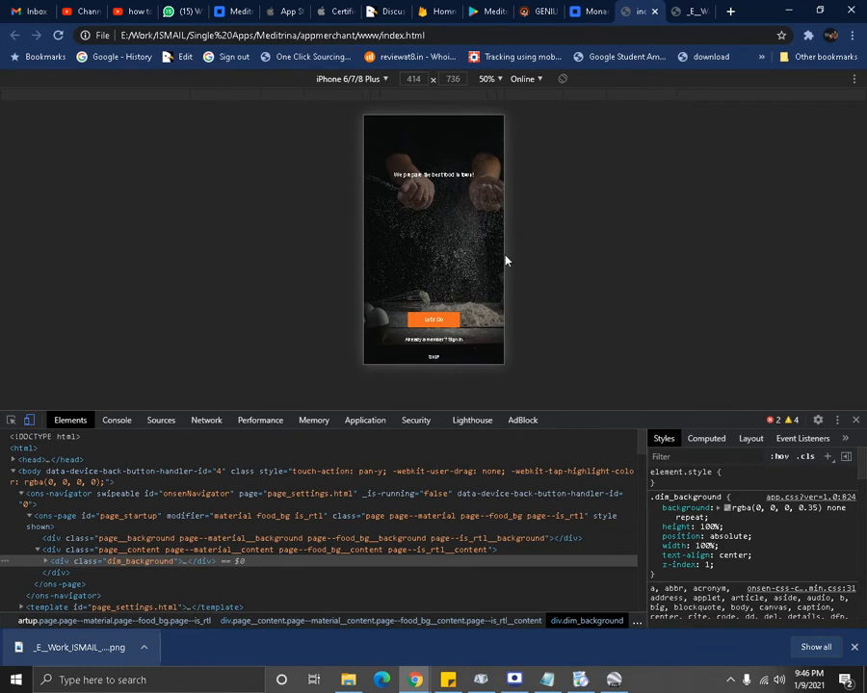
Step: Set the emulated device to iPhone X and capture a full size screenshot of the start page
click(339, 81)
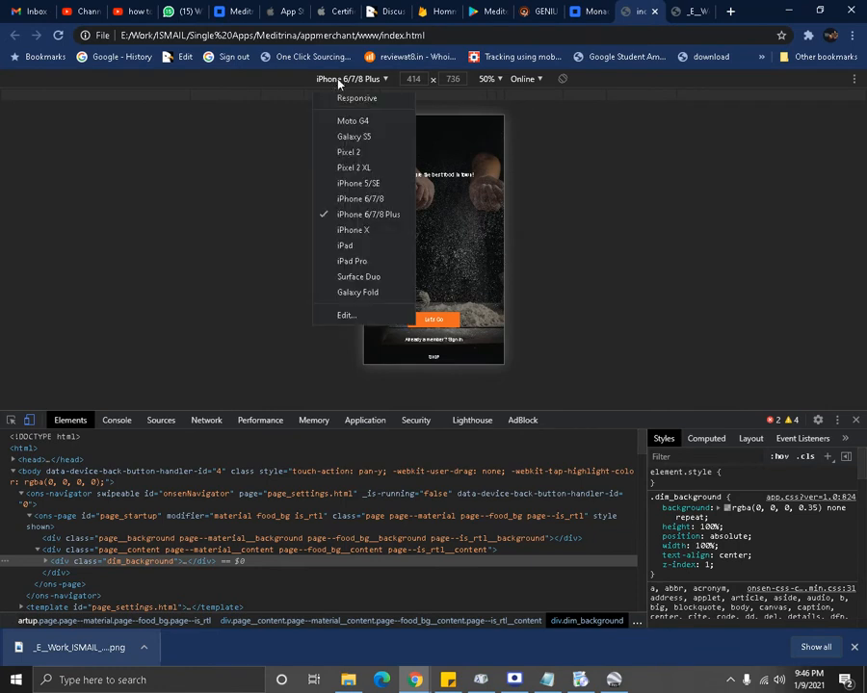
click(349, 237)
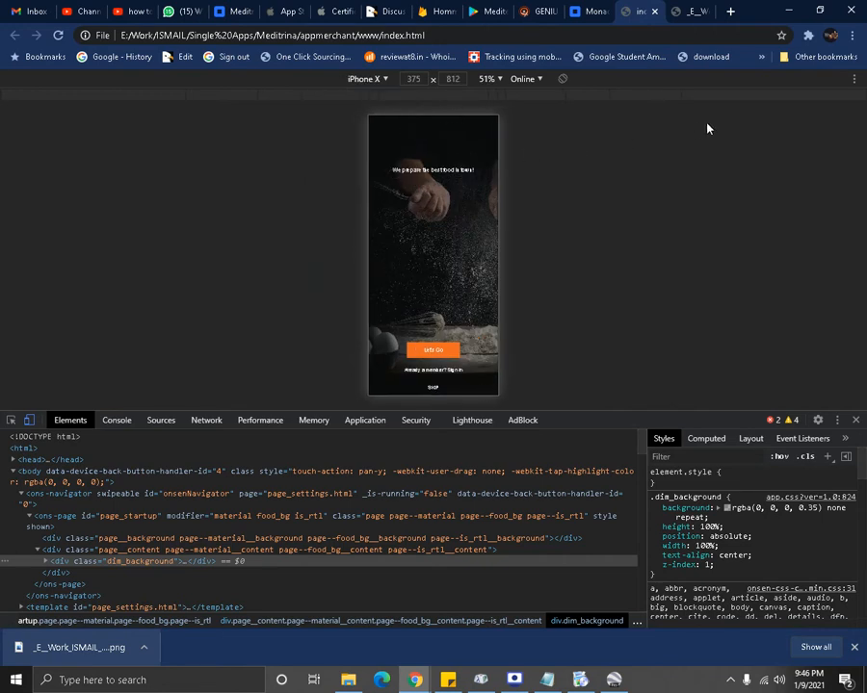
click(854, 79)
click(825, 207)
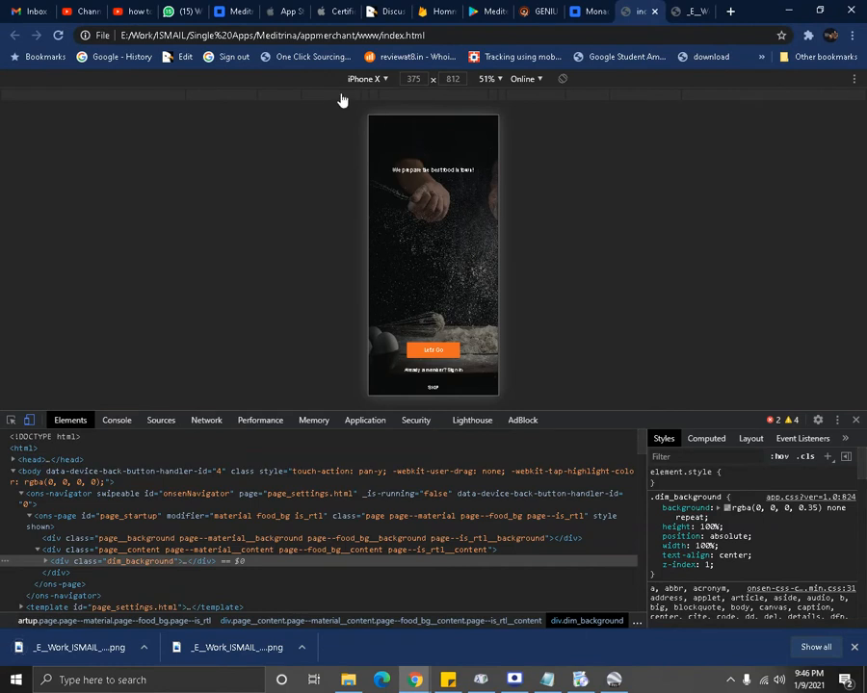
Step: Set the emulated device to iPad Pro and capture a screenshot of the start page
click(367, 78)
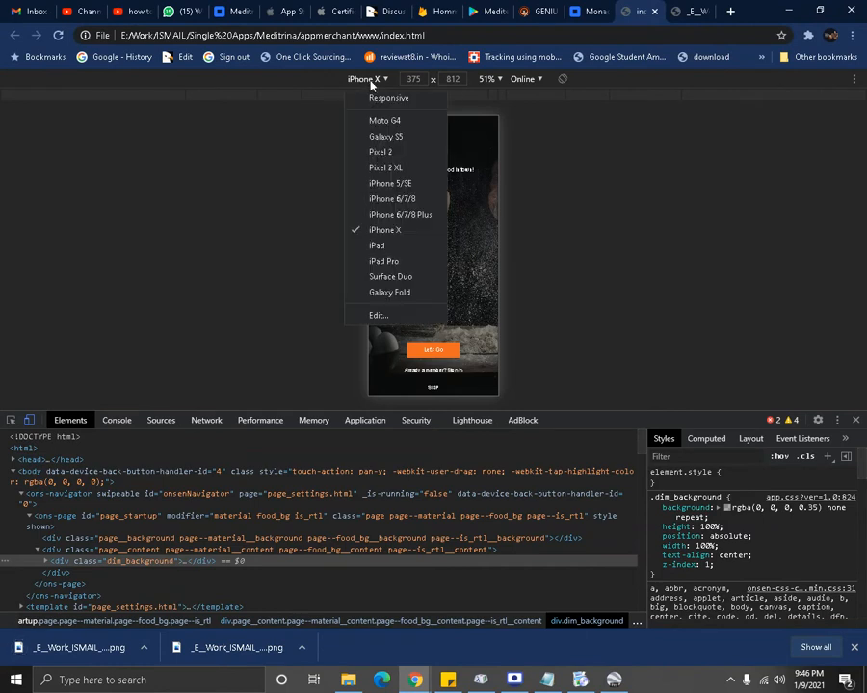
click(419, 266)
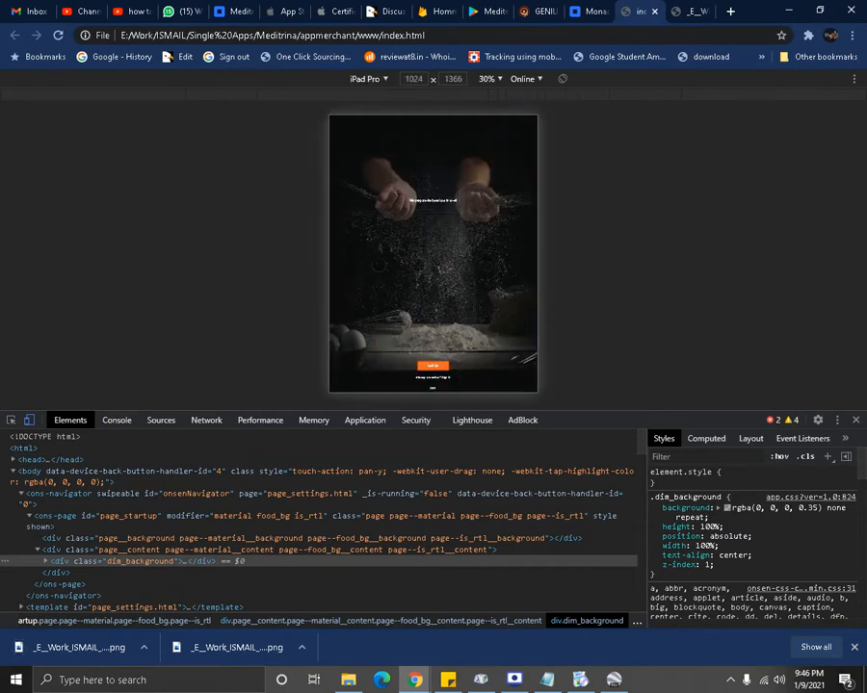
click(853, 78)
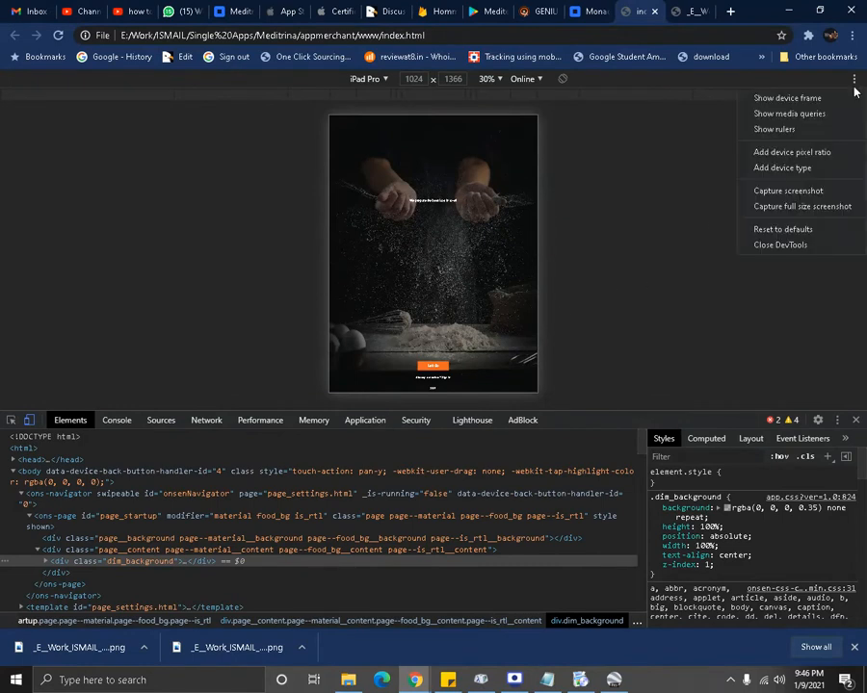
click(824, 198)
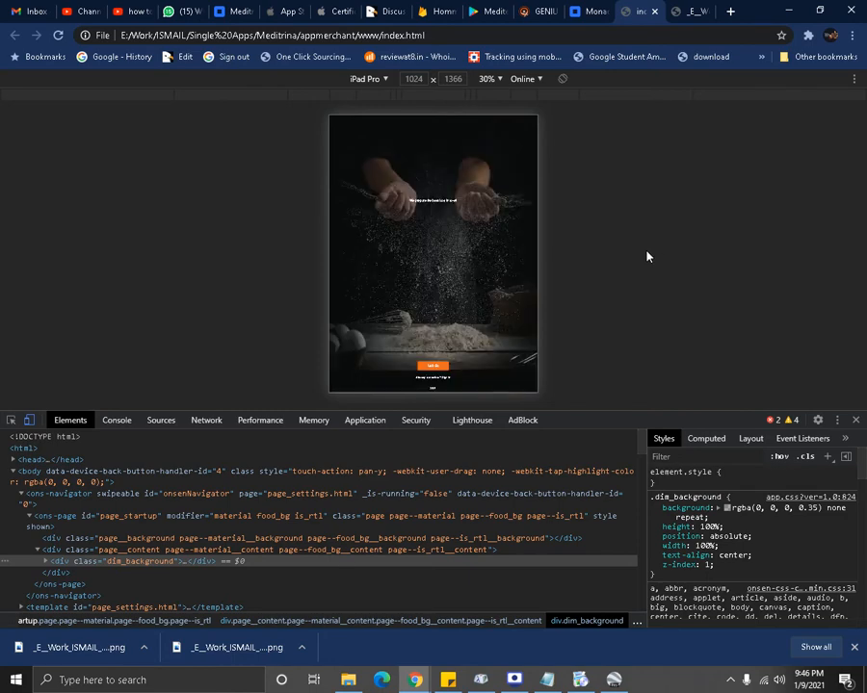
Step: In App Store Connect, upload the downloaded iPad Pro screenshot to the iPad Pro (2nd Gen) 12.9" display set of iOS App 1.0
click(333, 11)
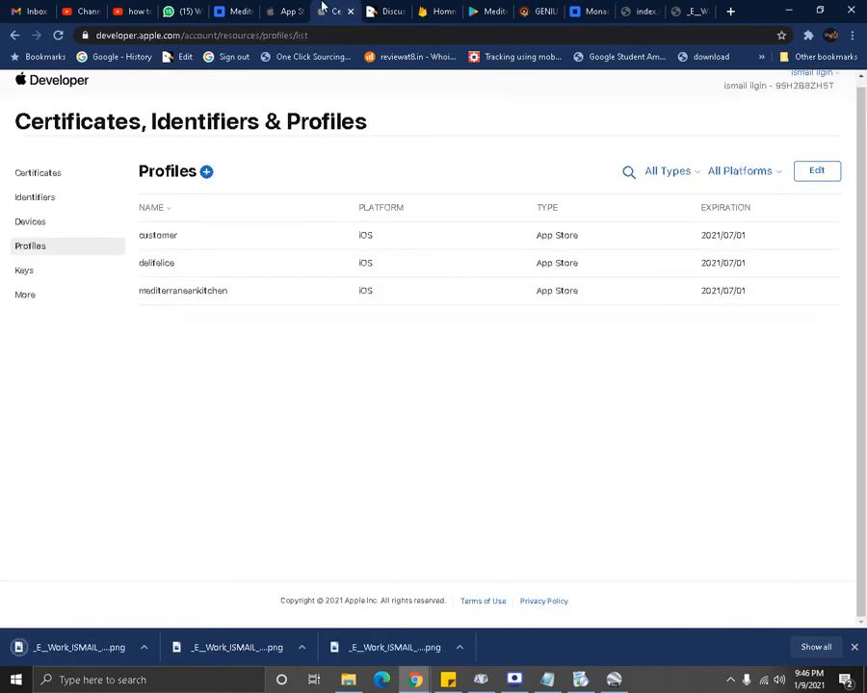
click(277, 11)
scroll(463, 367, down, 3)
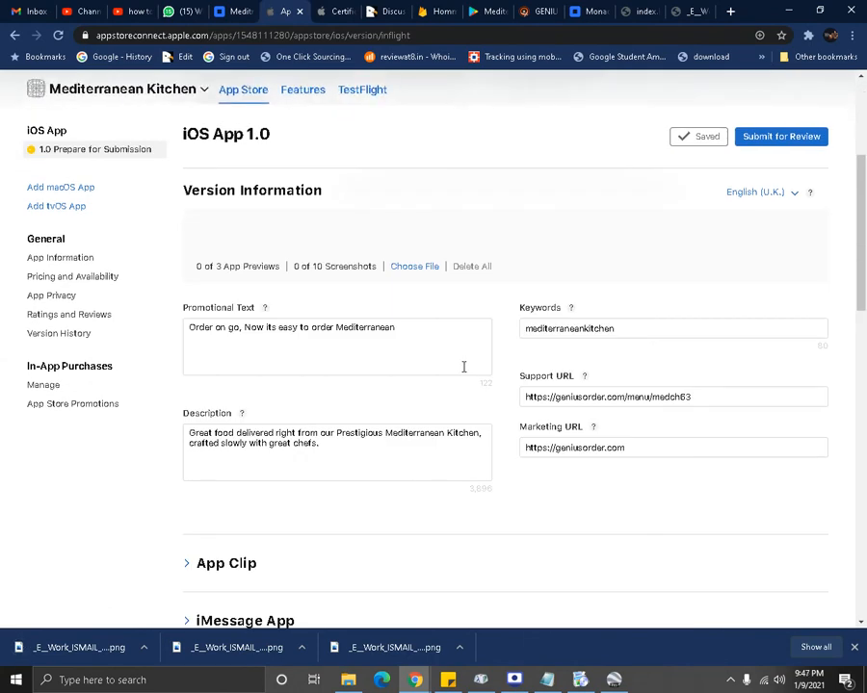
scroll(463, 367, down, 12)
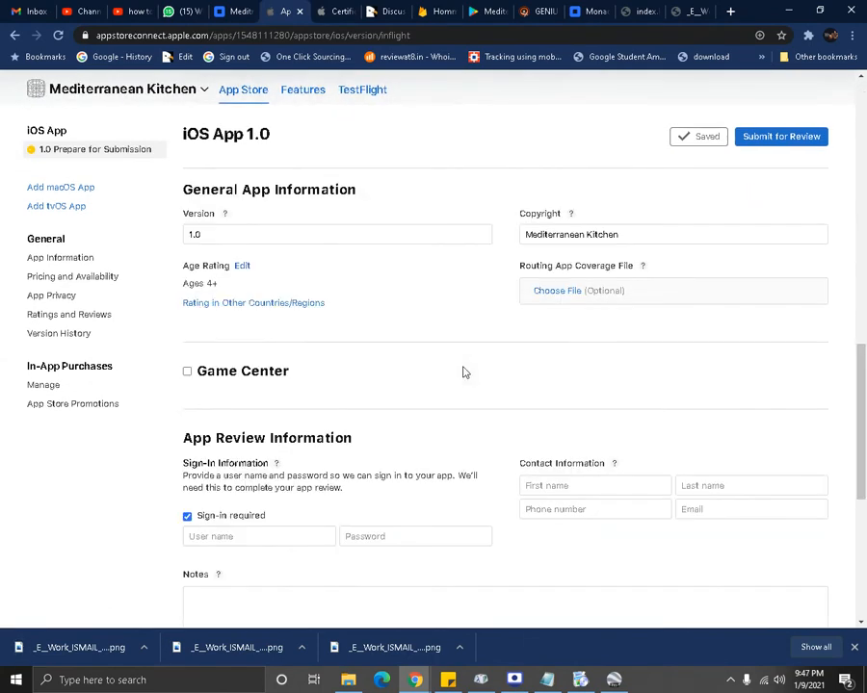
scroll(462, 372, up, 10)
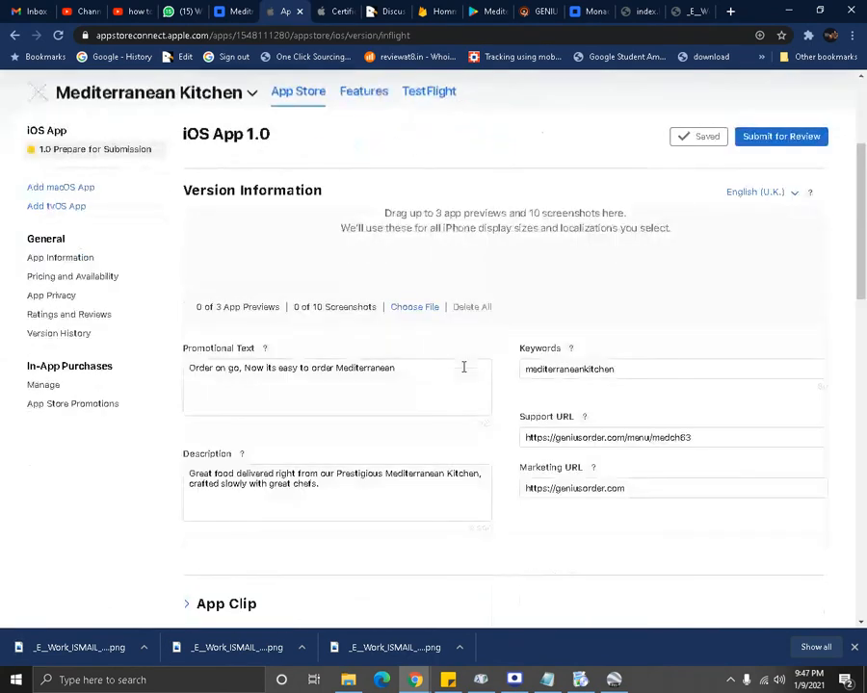
drag(863, 274, 865, 232)
click(510, 281)
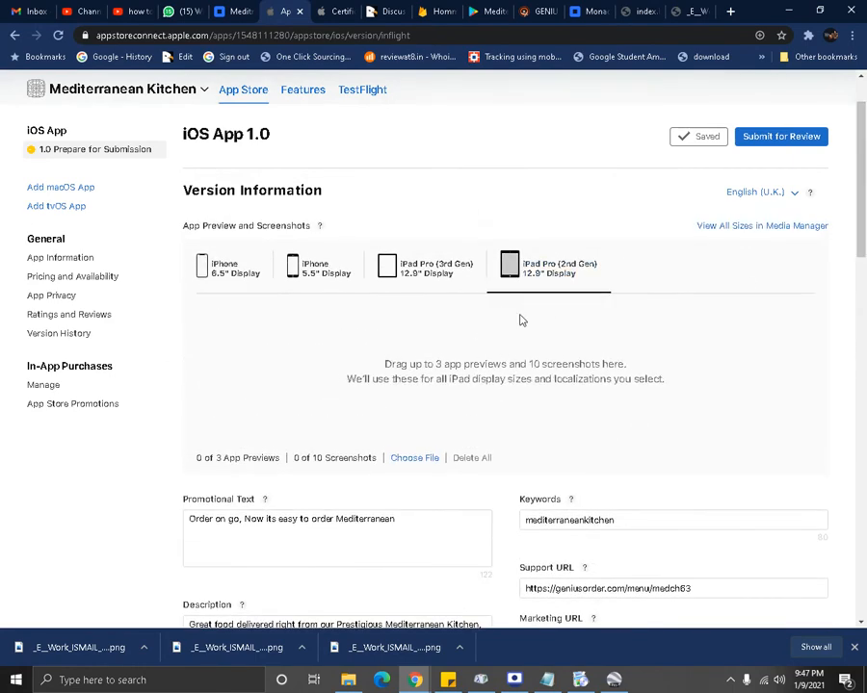
drag(130, 646, 470, 391)
click(584, 426)
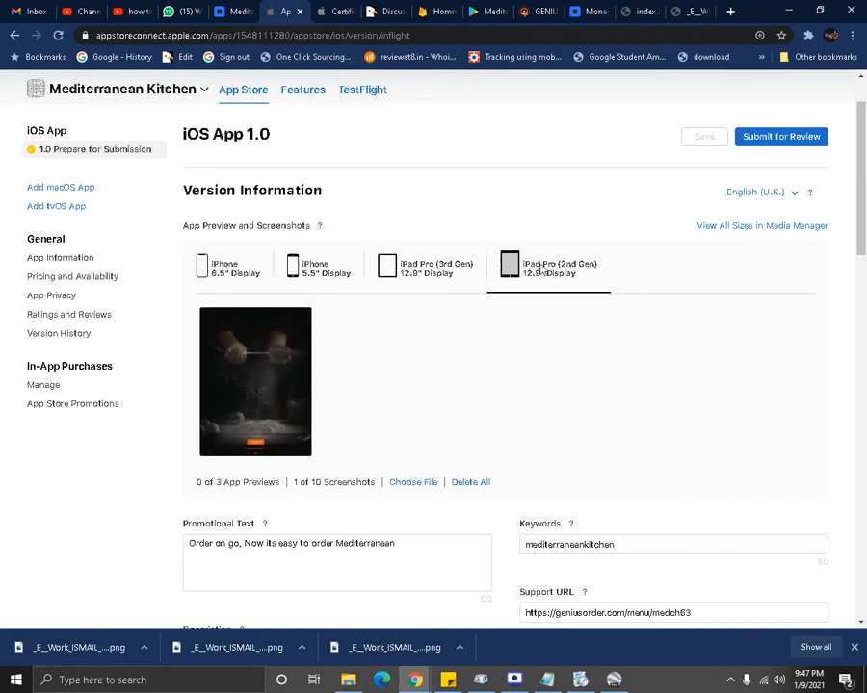
Step: Upload the same screenshot to the iPad Pro (3rd Gen) 12.9" display set and check both iPad sets
click(438, 275)
drag(96, 647, 497, 358)
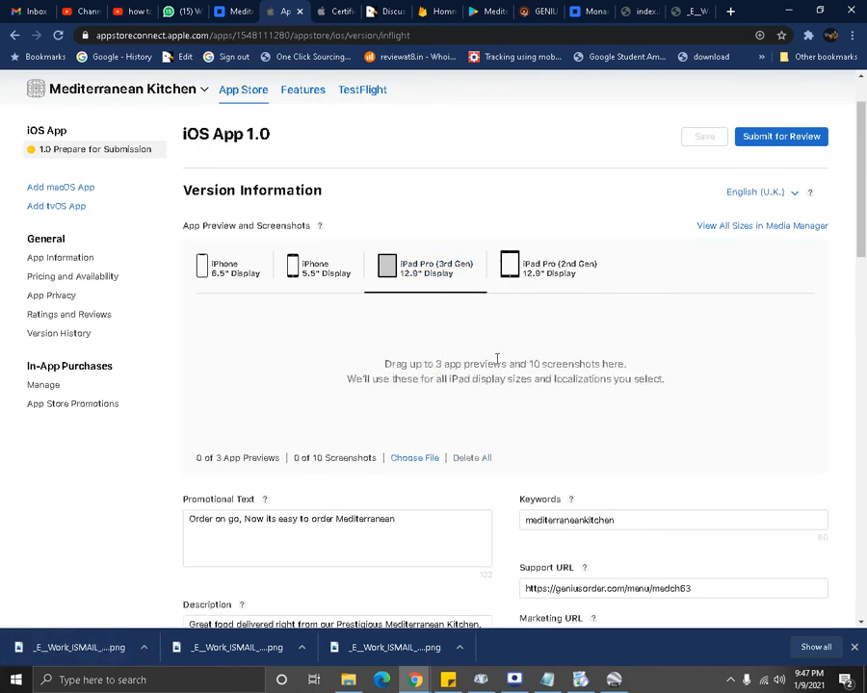
click(589, 426)
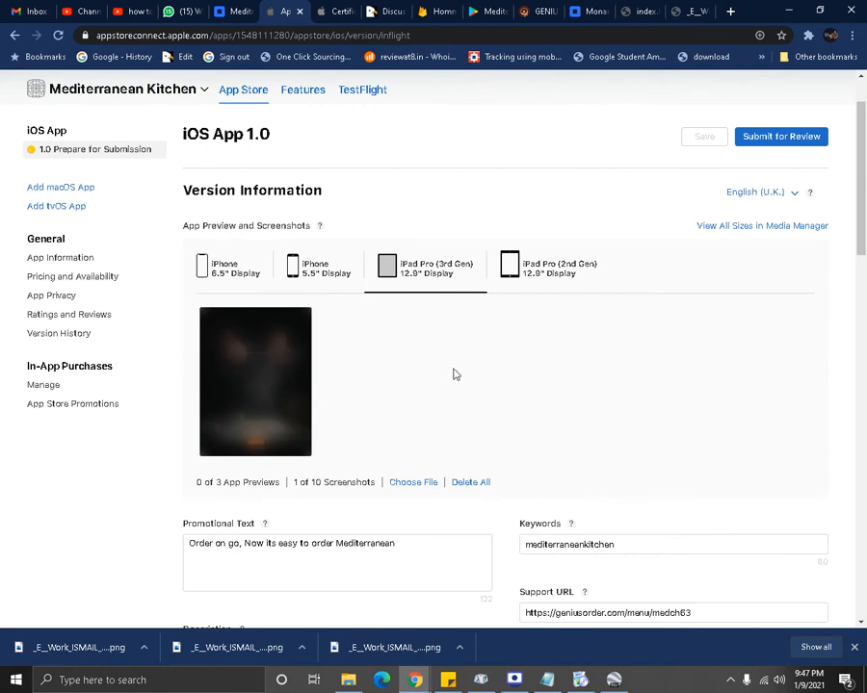
click(537, 274)
click(430, 279)
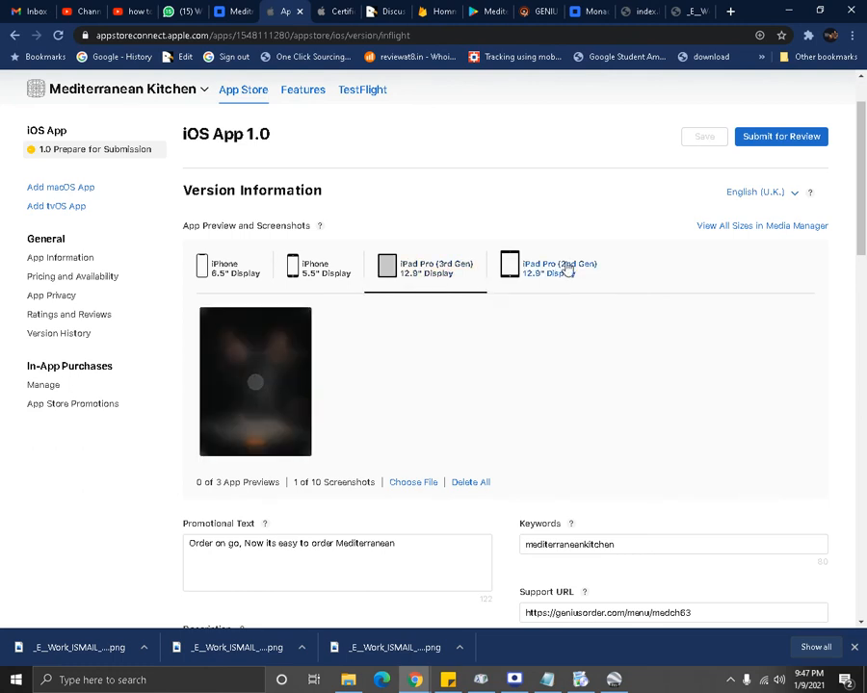
click(555, 279)
click(422, 281)
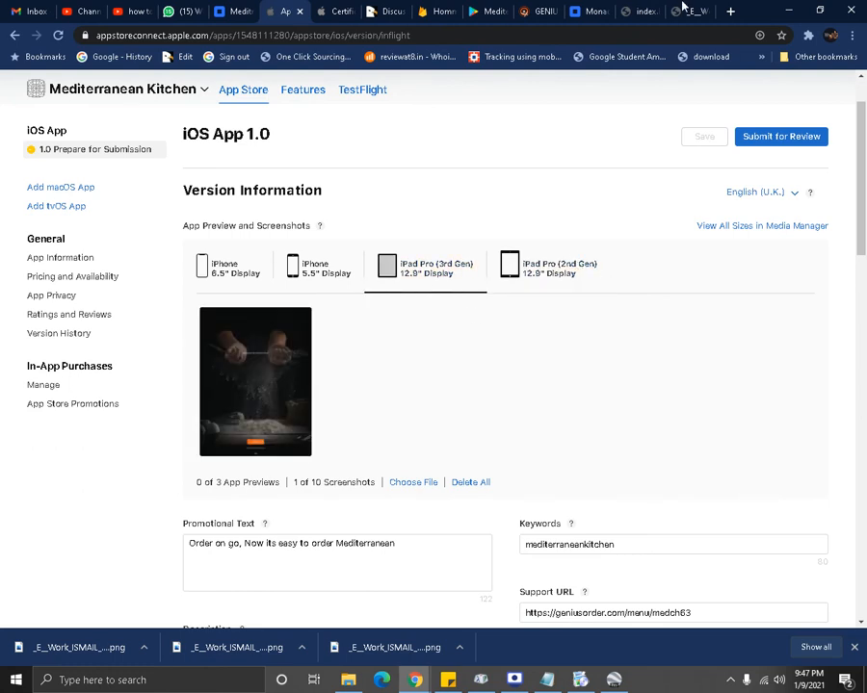
Step: Return to the emulated index.html page
click(686, 11)
click(644, 11)
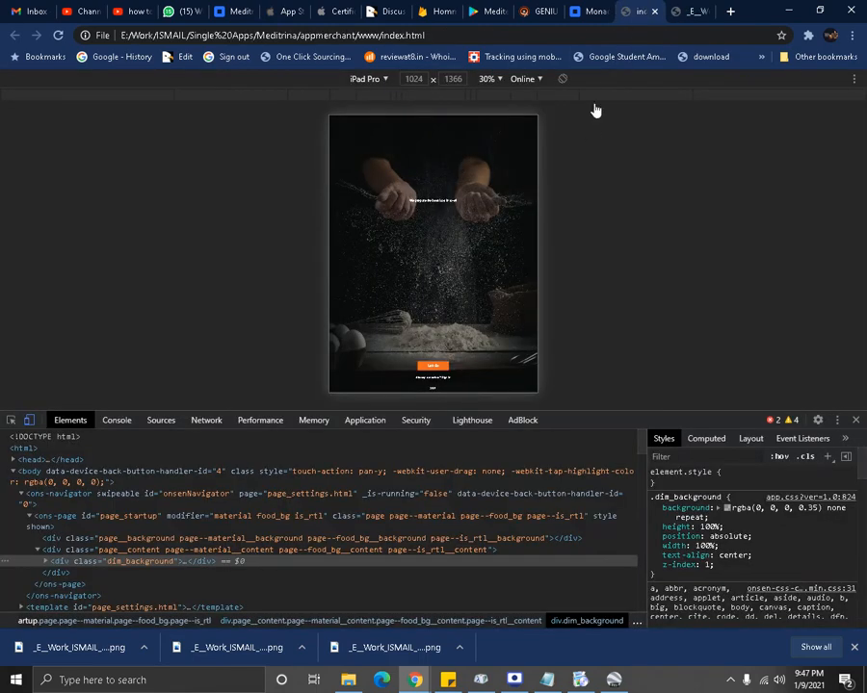